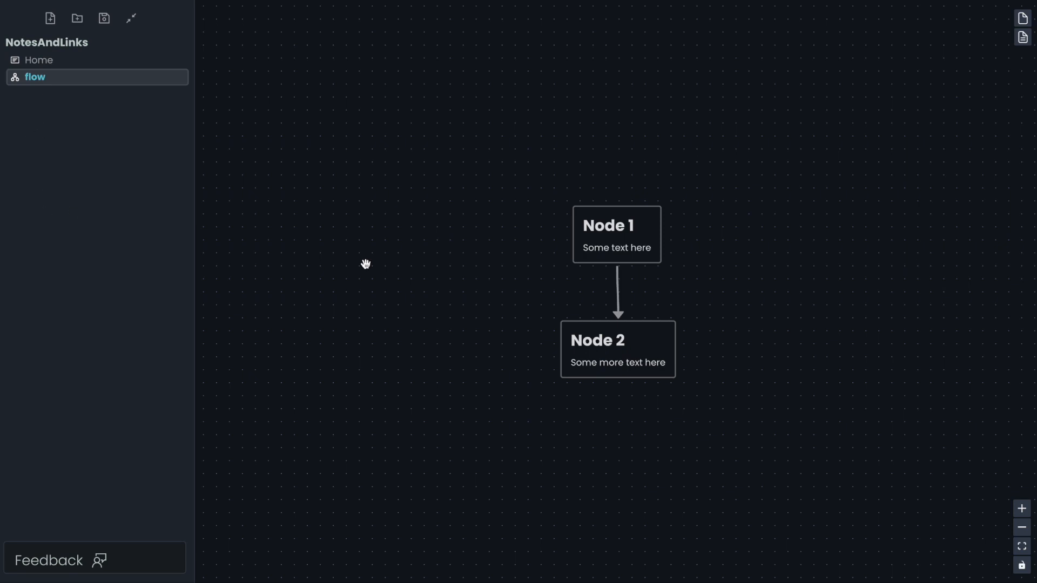
- View the actions offered on Node 1, and open the Home note with the file sidebar hidden
left_click(603, 242)
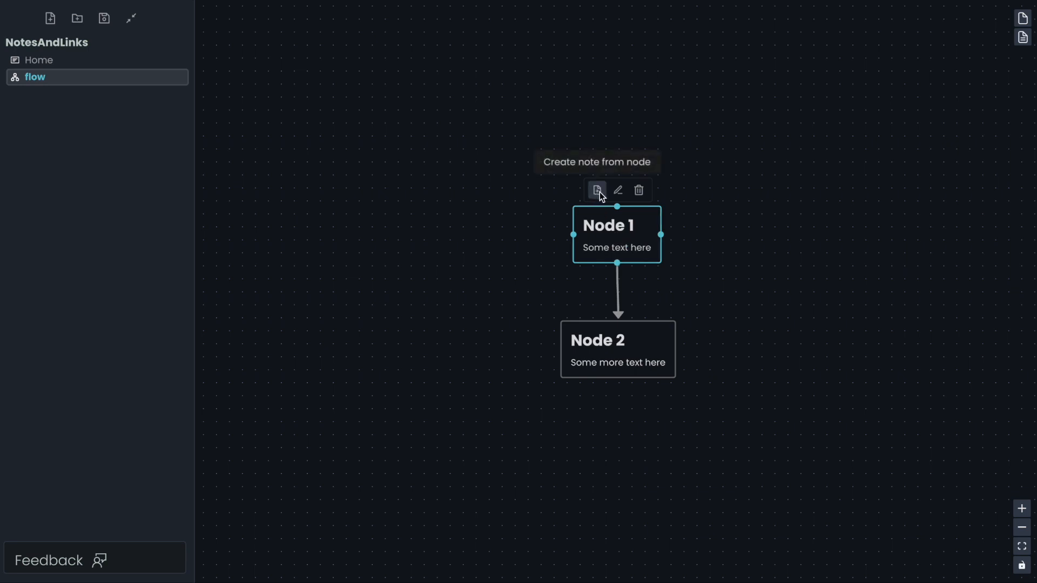
left_click(446, 260)
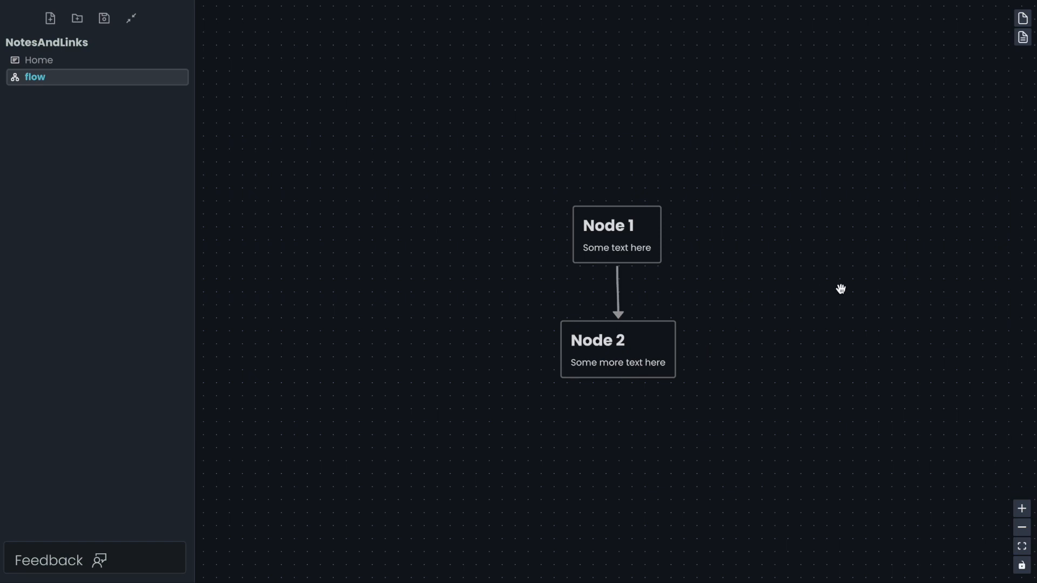
left_click(48, 62)
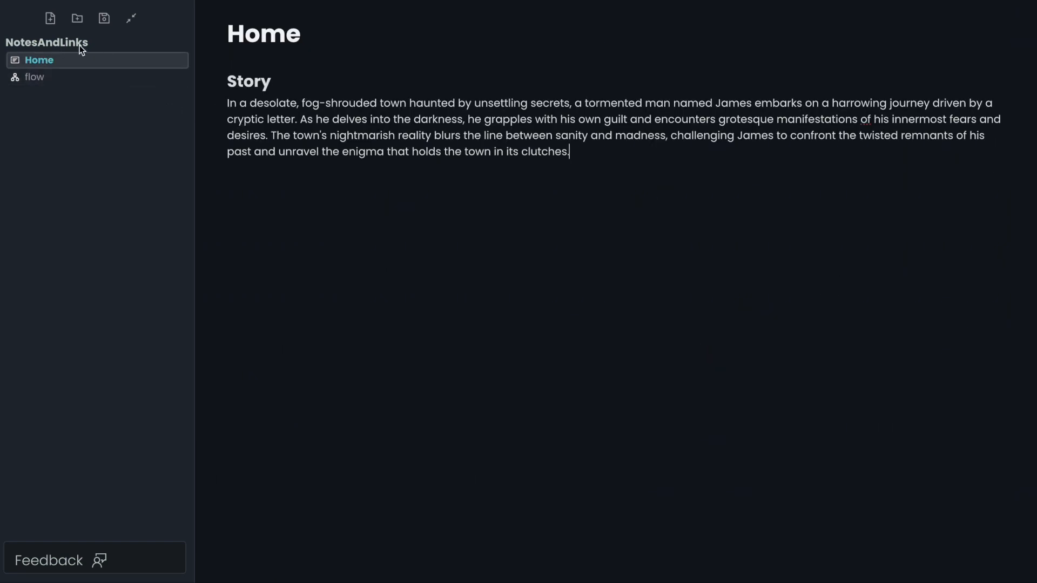
left_click(26, 18)
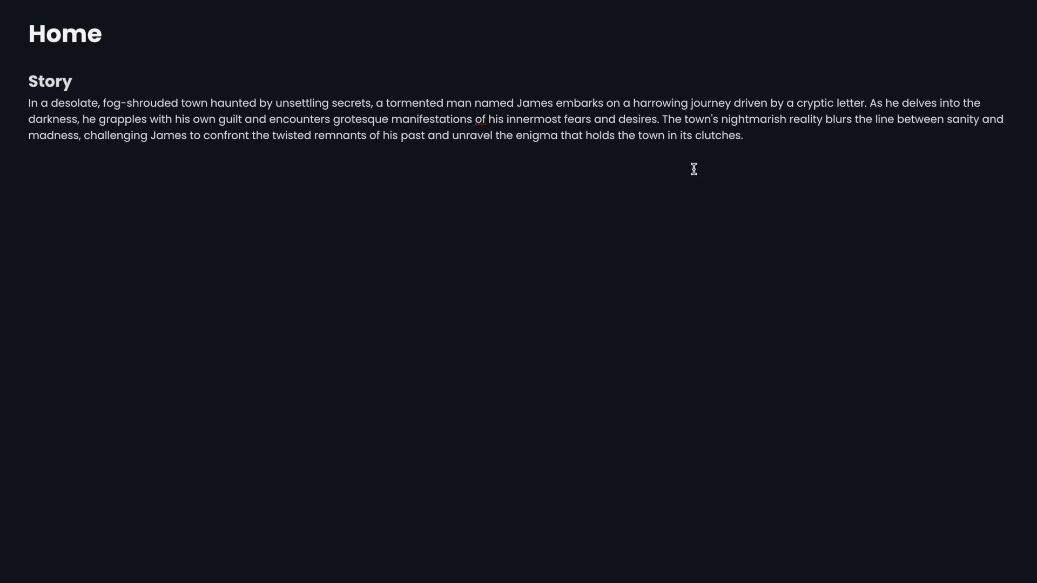
- Ask the AI agent, using the "this" command on the Home note, to "write 5 plot points for this story"
left_click(1010, 18)
left_click(781, 436)
type("/thi")
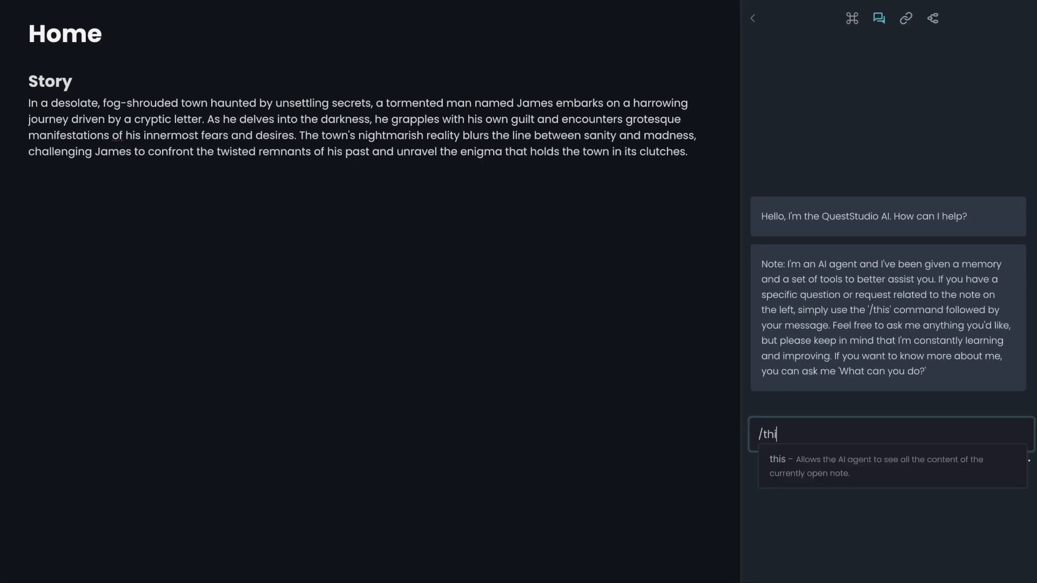
type("s")
left_click(819, 474)
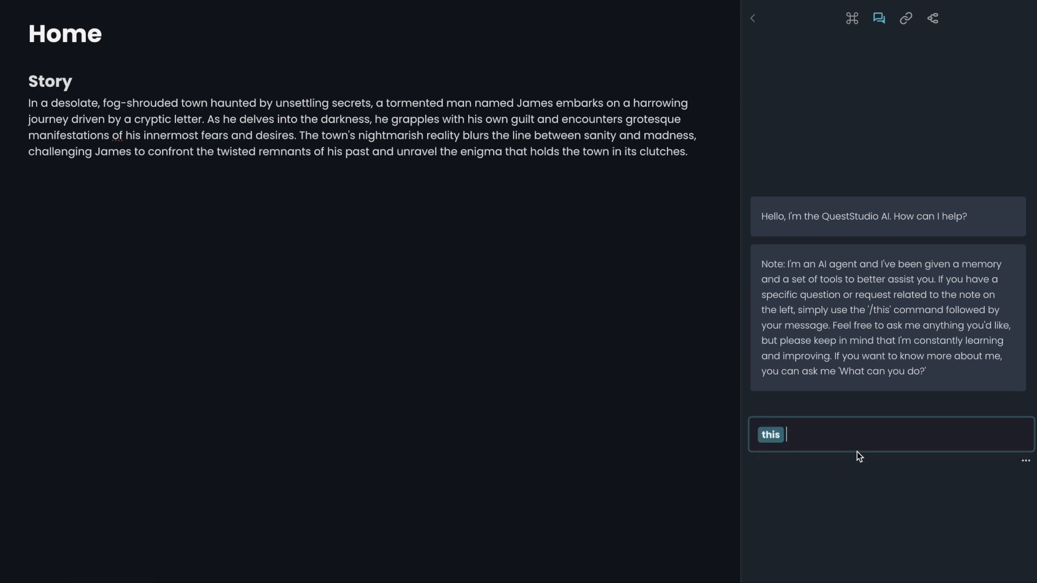
type("wrti")
type("ite")
type(" 5 plot poin")
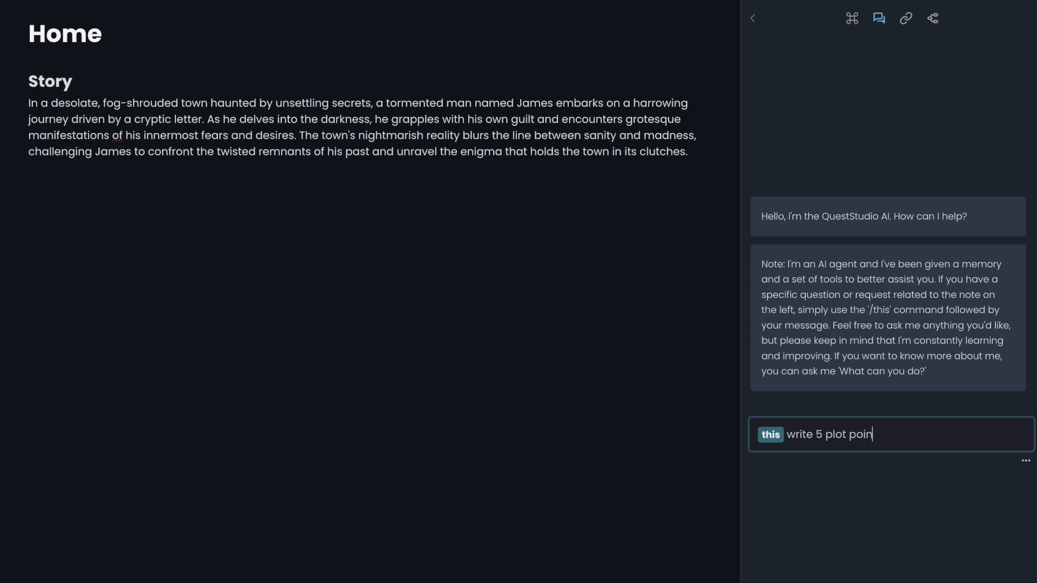
type("ts for this story")
key("Return")
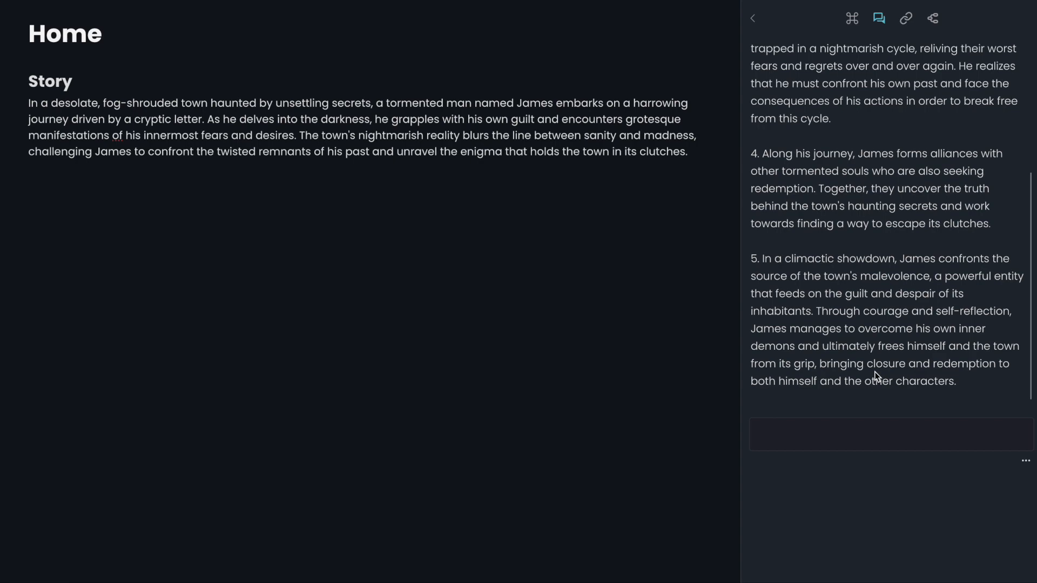
- Create a new file of type Flow named "Story"
scroll(888, 301, "up", 4)
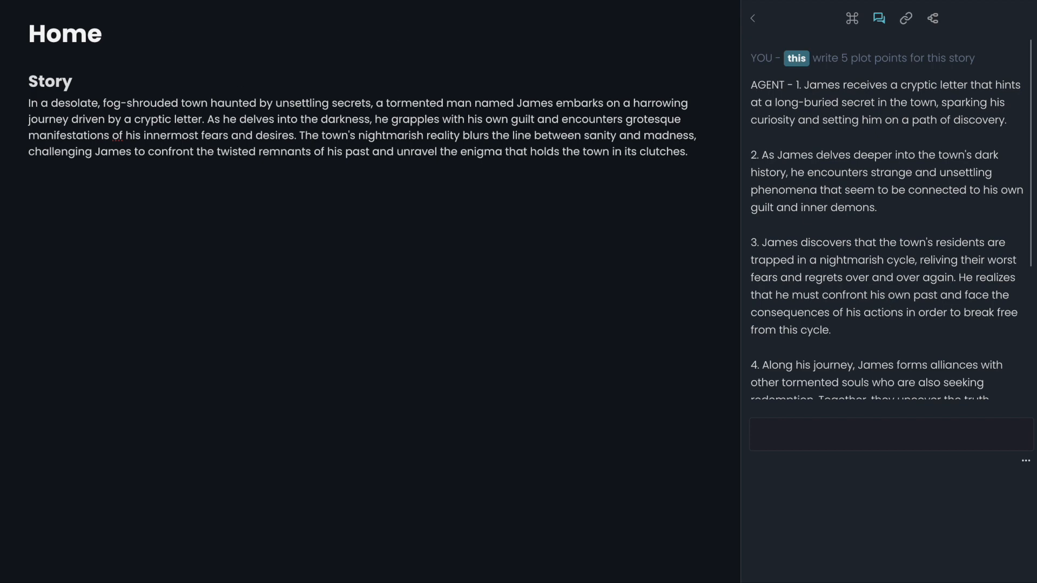
left_click(39, 22)
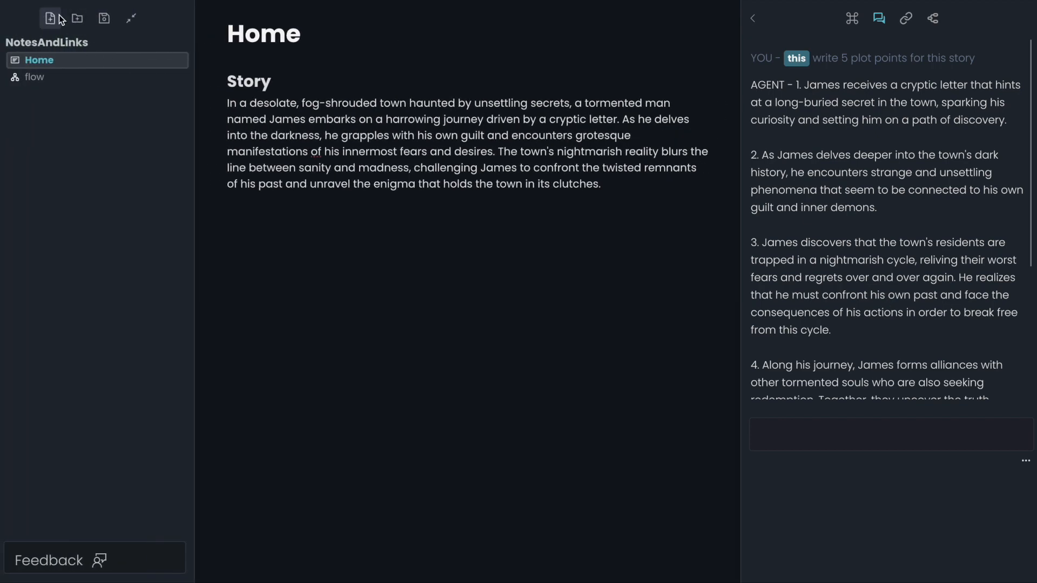
left_click(57, 19)
left_click(35, 78)
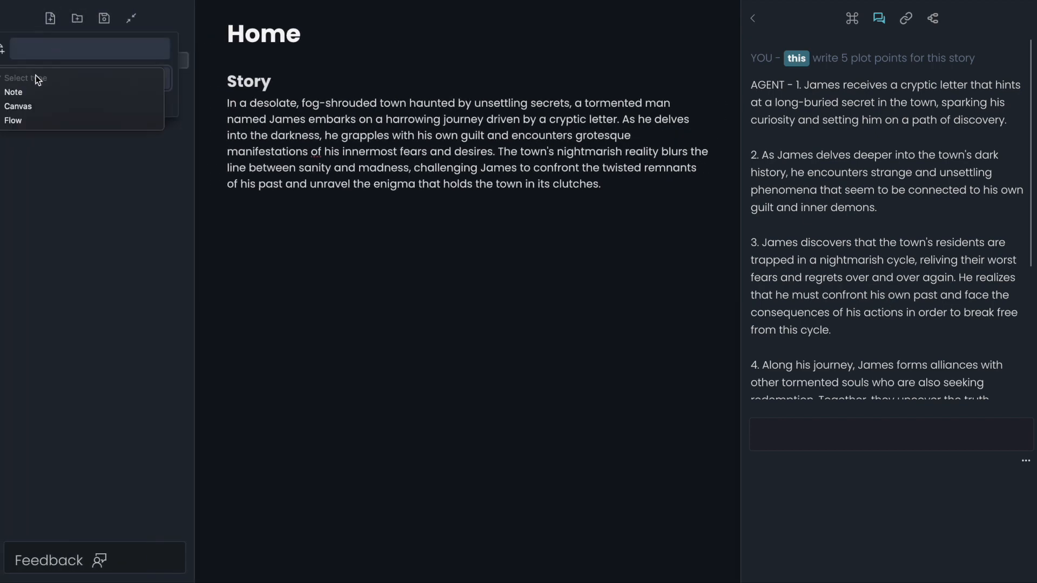
left_click(15, 120)
left_click(35, 52)
type("Story")
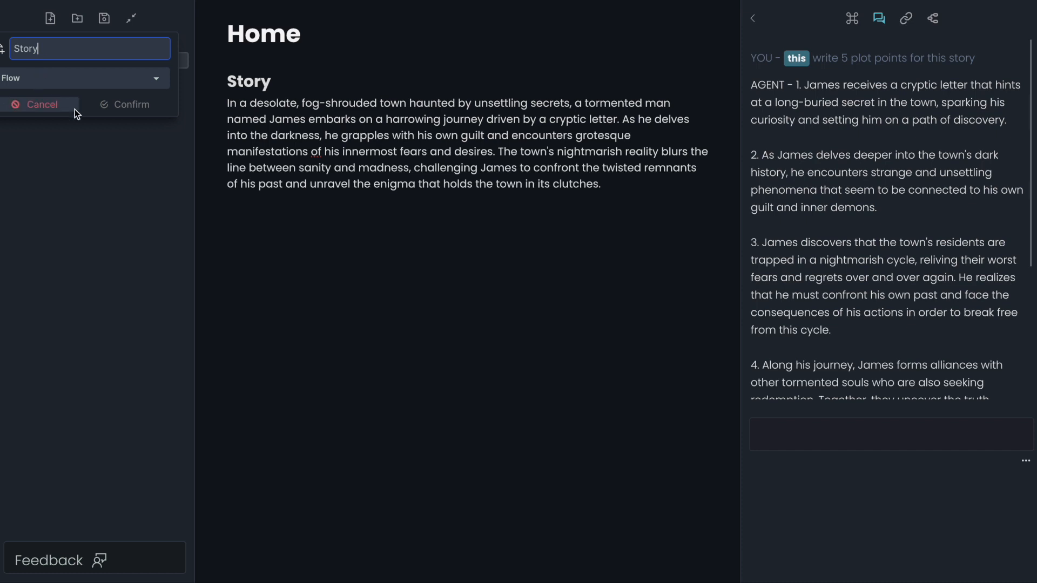
left_click(112, 103)
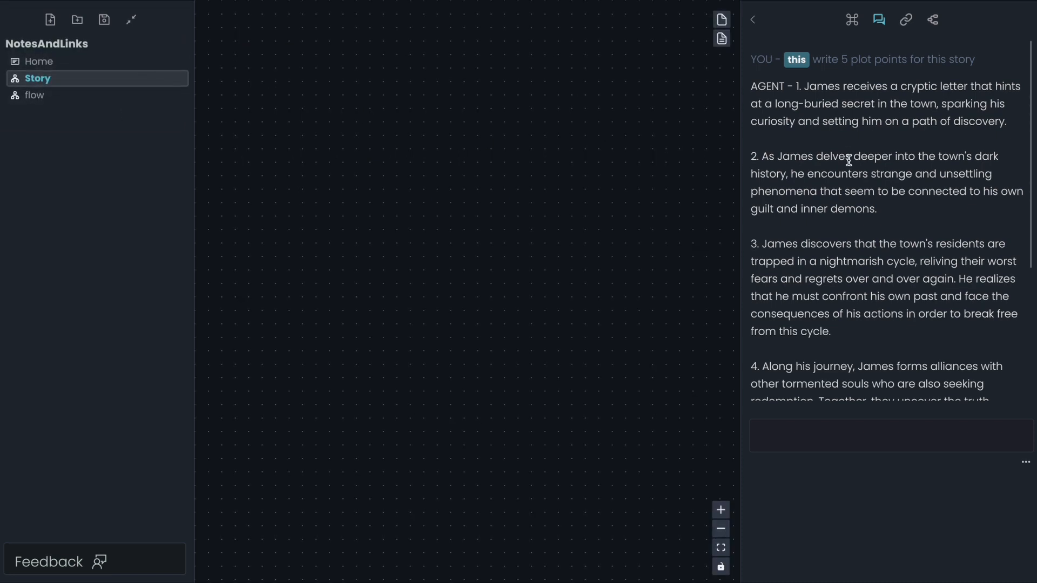
- Add a node titled "Plot point 1" to the Story flow, with the AI agent's first plot point copied in as content
left_click_drag(809, 85, 1015, 128)
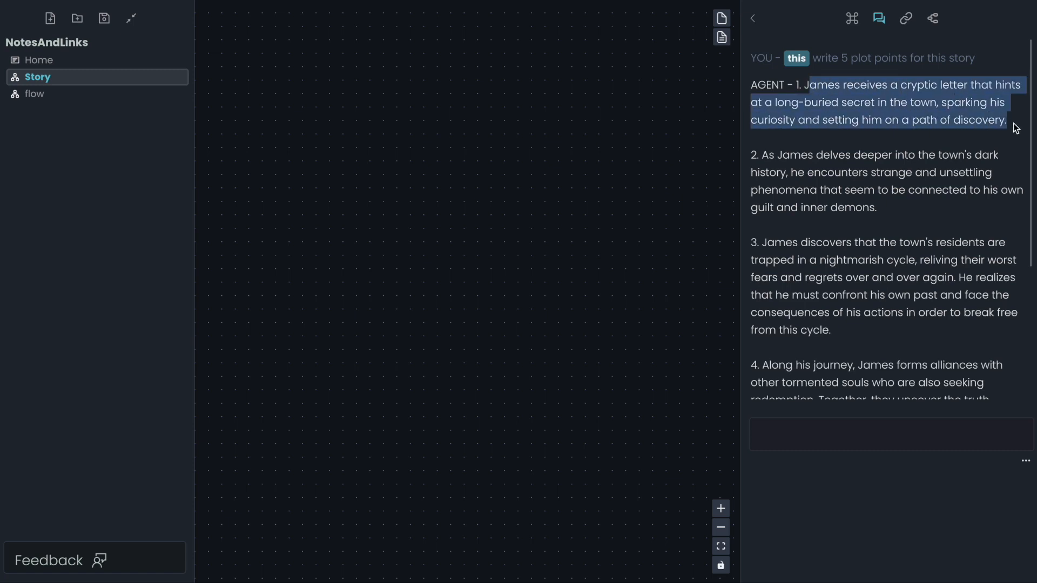
left_click(969, 118)
left_click_drag(805, 85, 1020, 128)
key("ctrl+c")
left_click(722, 19)
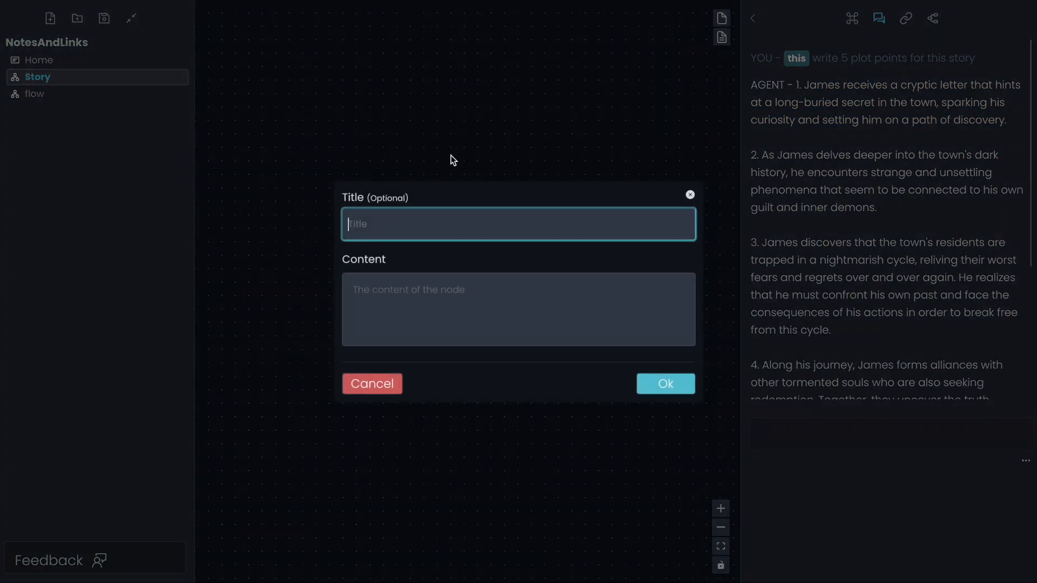
type("Plot point 1")
left_click(394, 288)
key("ctrl+v")
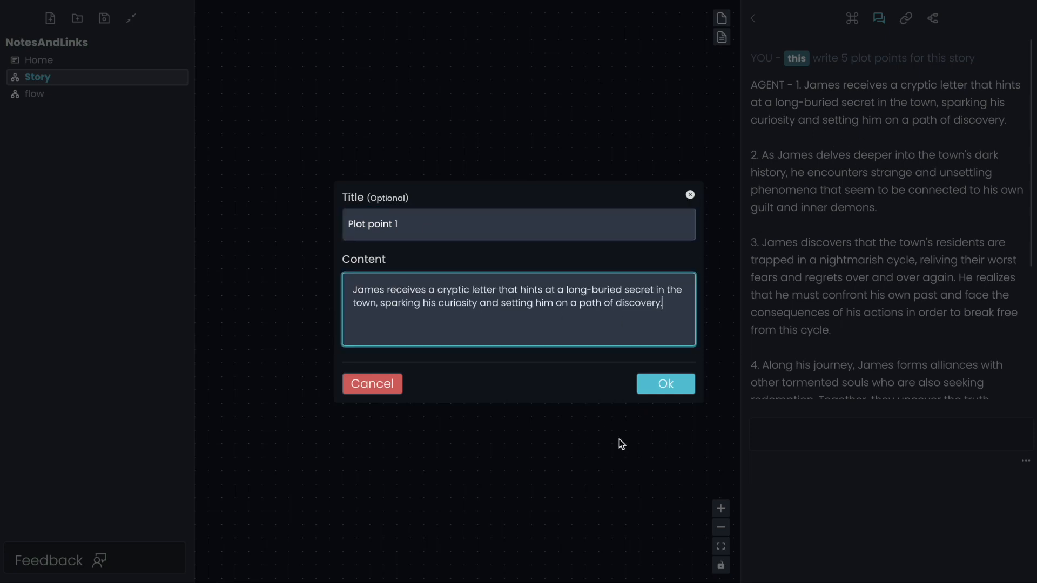
left_click(664, 384)
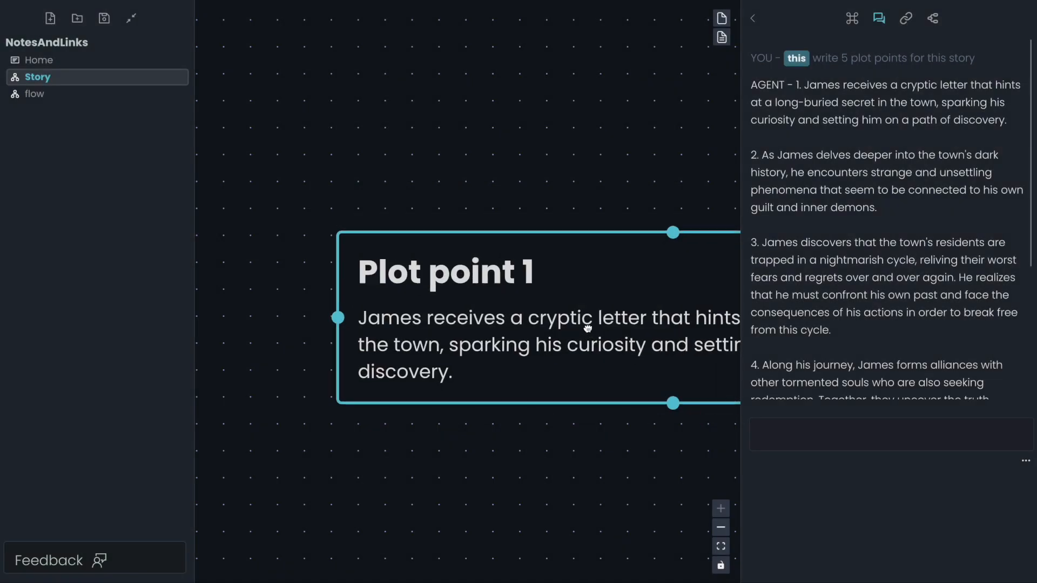
- Add a linked node titled "Plot point 2" below Plot point 1, with the AI agent's second plot point as content
left_click(720, 532)
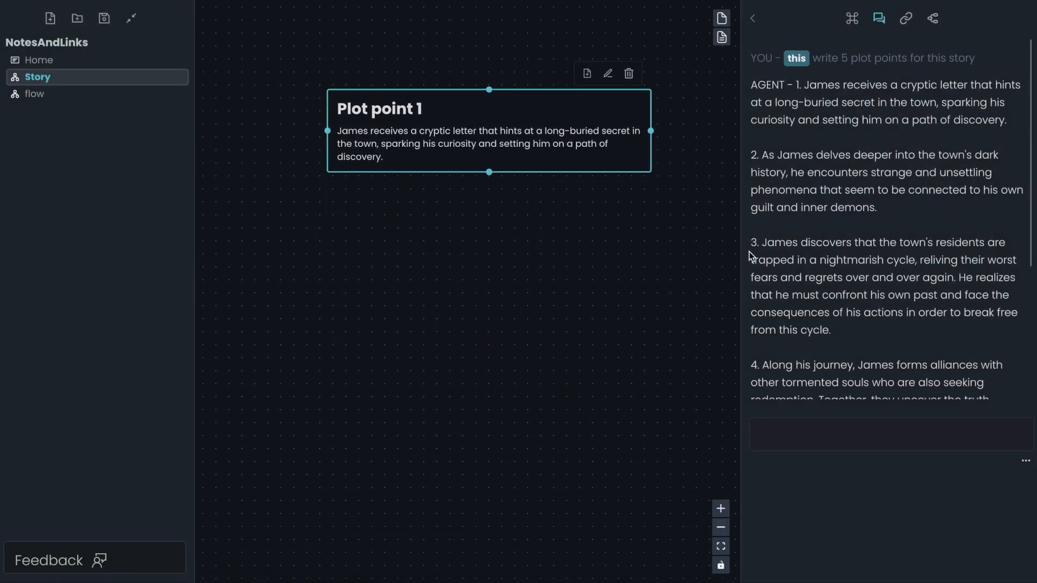
left_click_drag(763, 155, 882, 212)
key("ctrl+c")
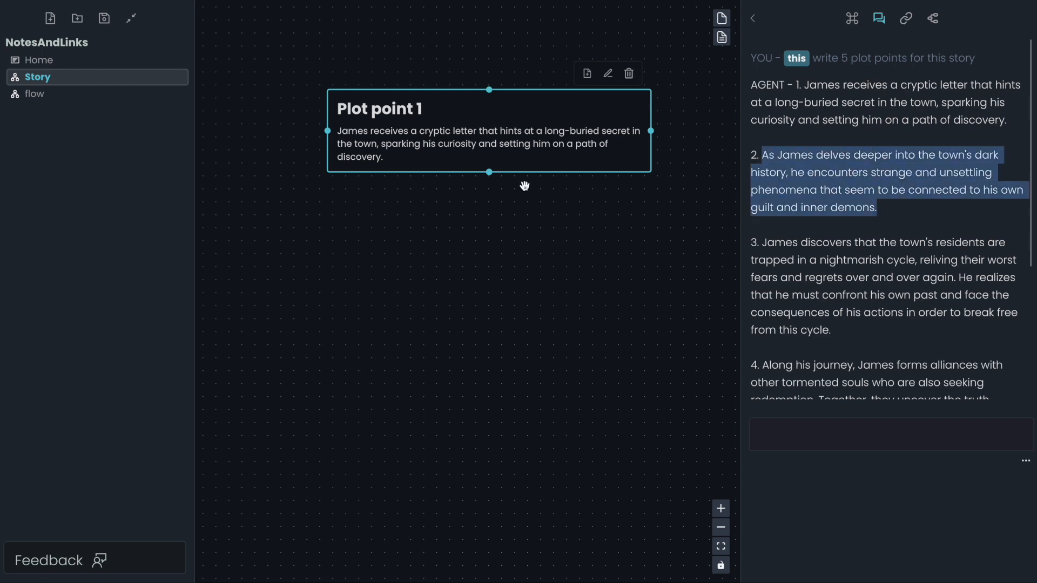
left_click_drag(489, 172, 488, 292)
left_click(417, 240)
left_click(405, 250)
type("Plot point 2")
left_click(429, 308)
key("ctrl+v")
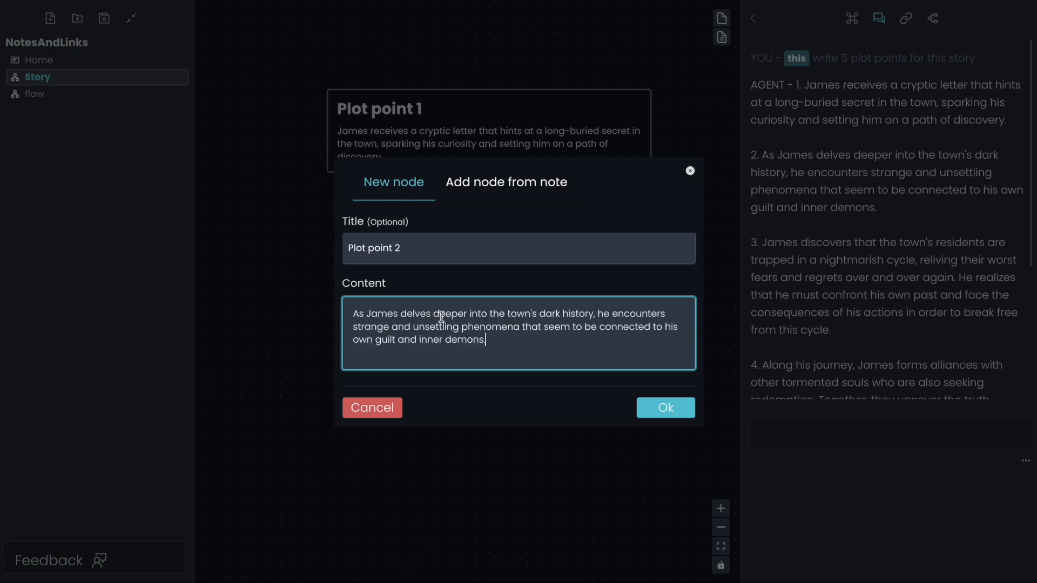
left_click(640, 409)
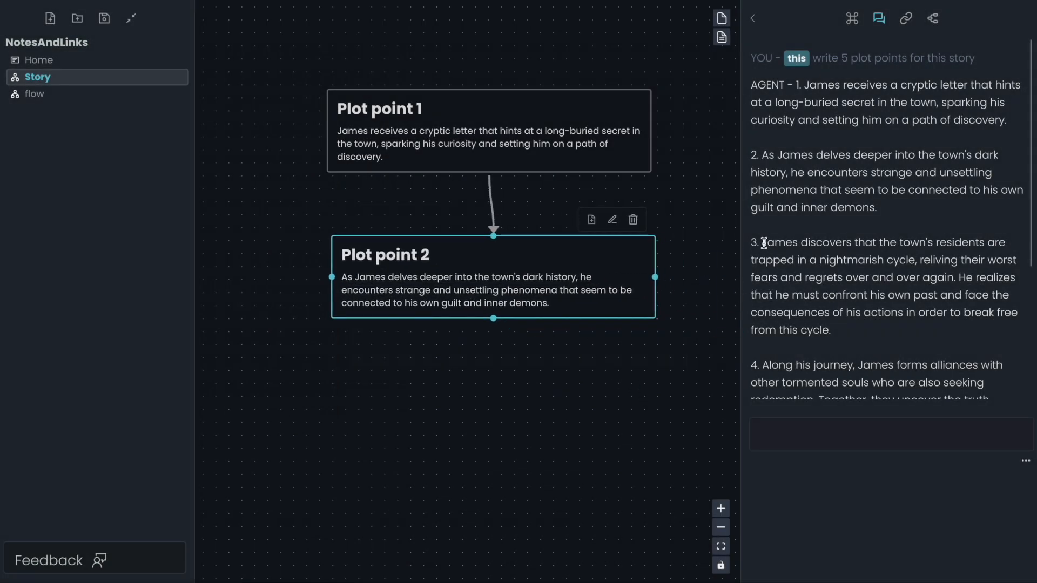
- Add a linked node titled "Plot point 3" with the AI agent's third plot point as content, and align it beneath Plot point 2
left_click_drag(763, 243, 843, 327)
key("ctrl+c")
left_click_drag(510, 293, 493, 323)
left_click(456, 246)
type("Plot point 3")
left_click(452, 307)
key("ctrl+v")
left_click(672, 417)
left_click_drag(607, 402, 483, 452)
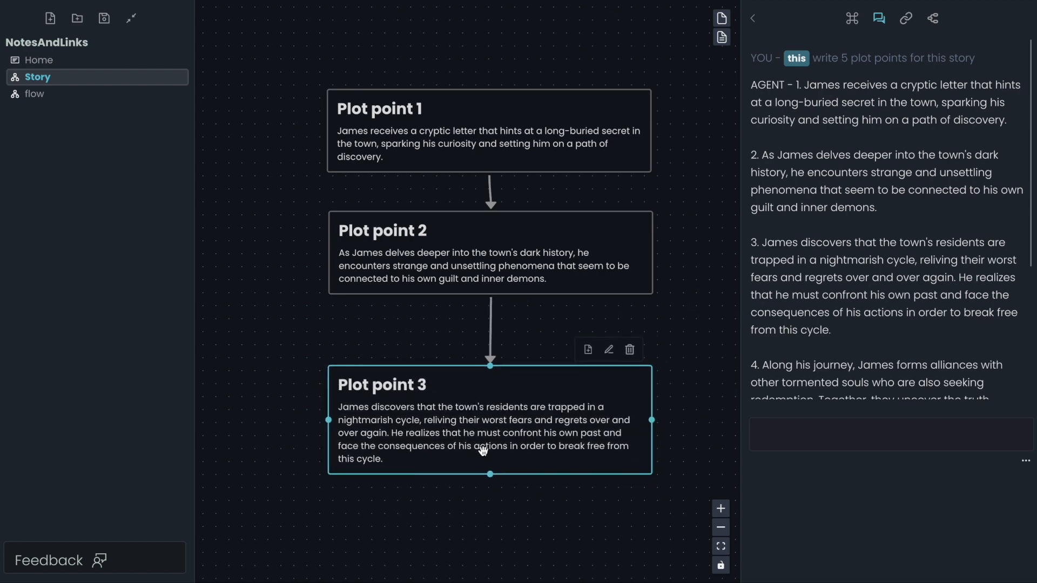
- Move the Plot point 1 node upward to widen its gap to Plot point 2
scroll(579, 534, "down", 1)
left_click(721, 527)
left_click(721, 527)
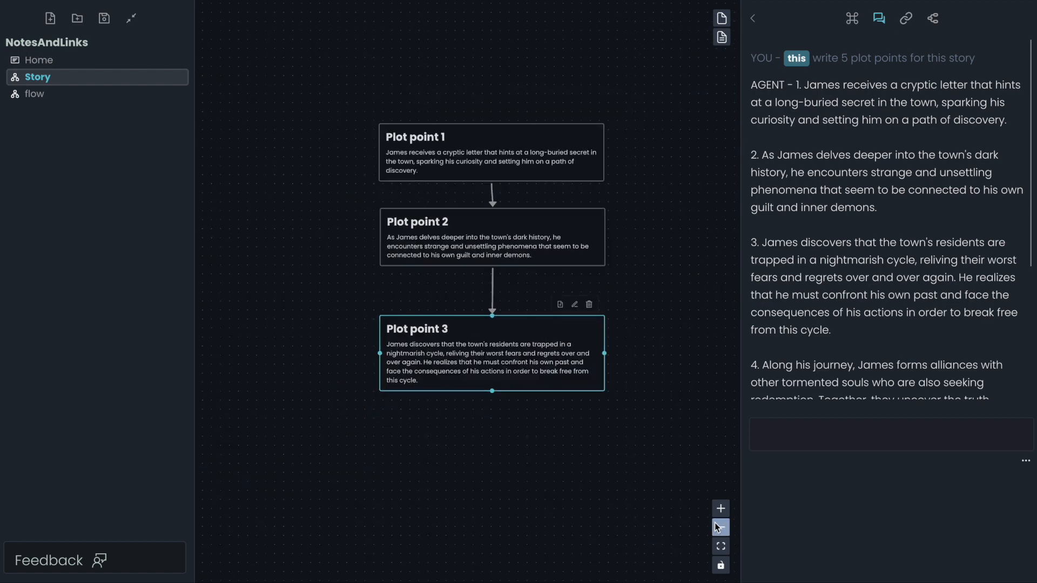
left_click_drag(555, 154, 555, 124)
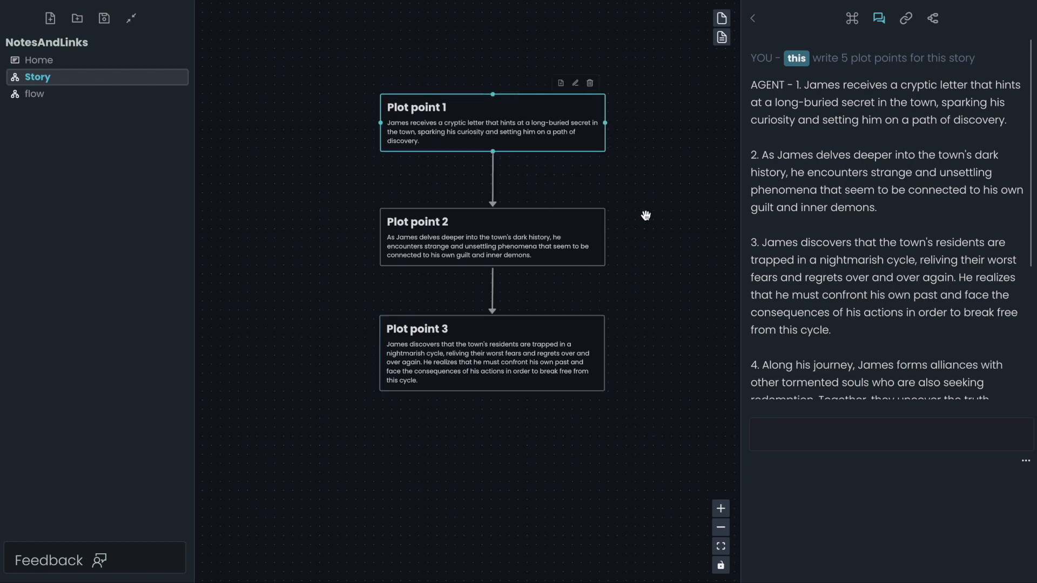
- Branch a node titled "Optional" with content "Some optional plot point" from Plot point 1, and place it beside Plot point 2
scroll(646, 215, "right", 3)
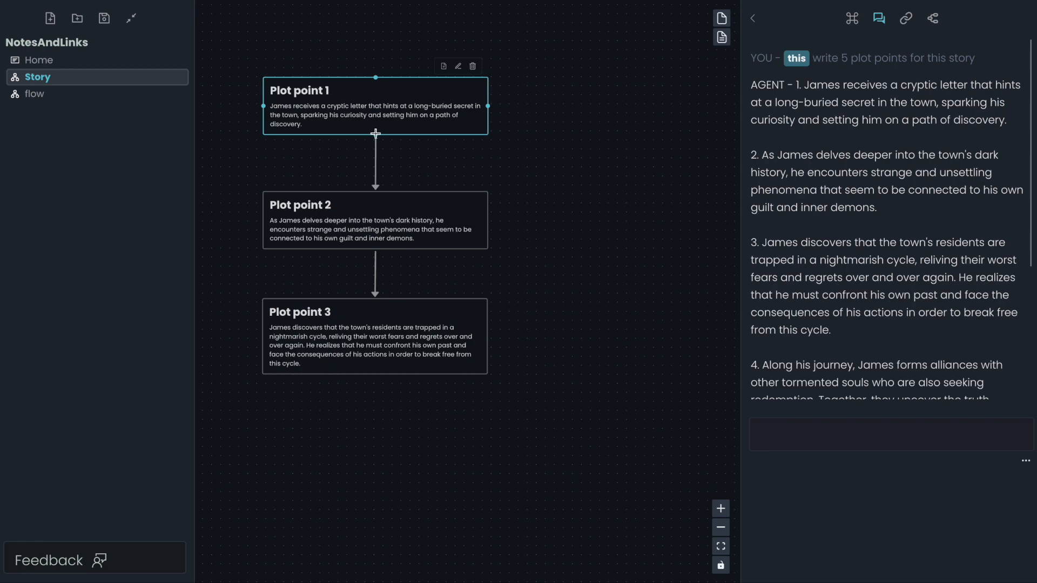
left_click_drag(376, 139, 648, 204)
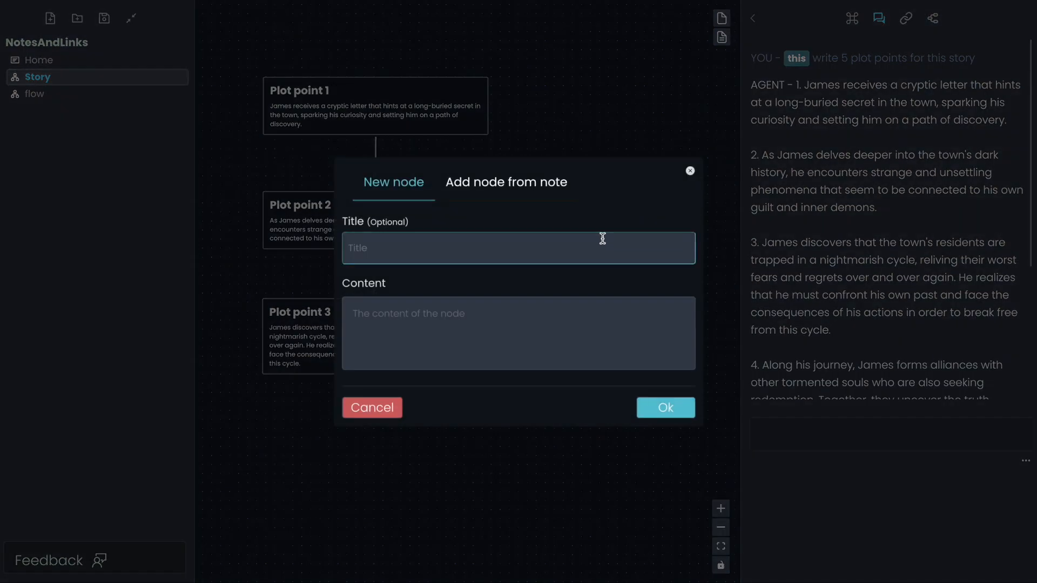
type("Optional")
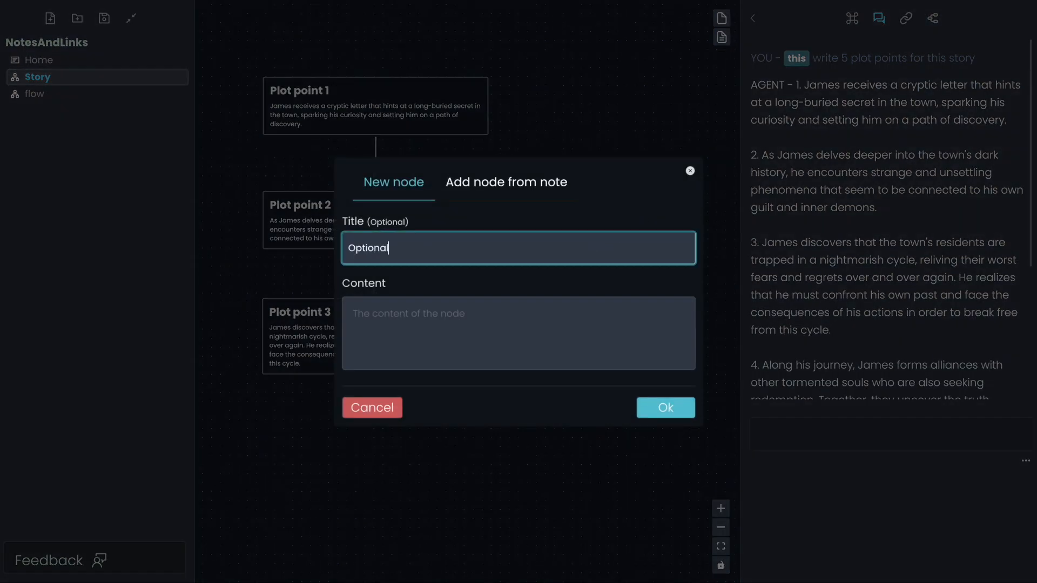
key("Tab")
type("S")
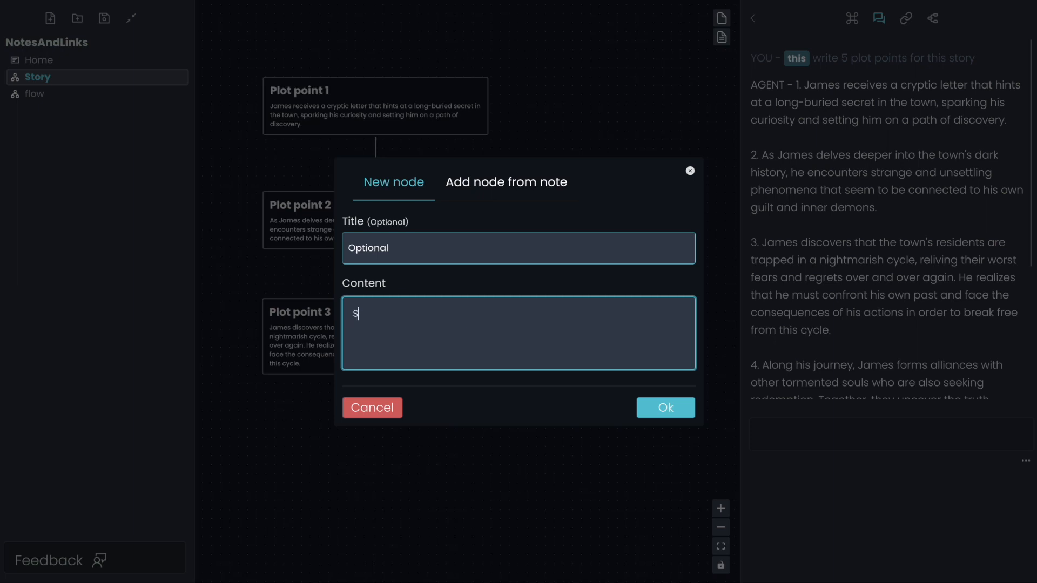
type("ome option")
type("al plot point")
left_click(670, 409)
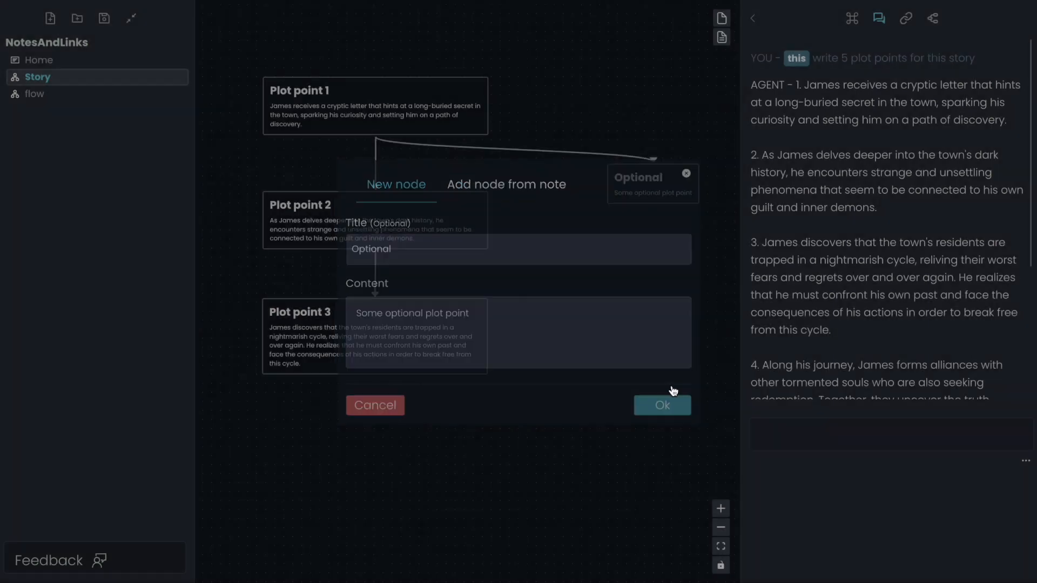
left_click_drag(619, 215, 616, 212)
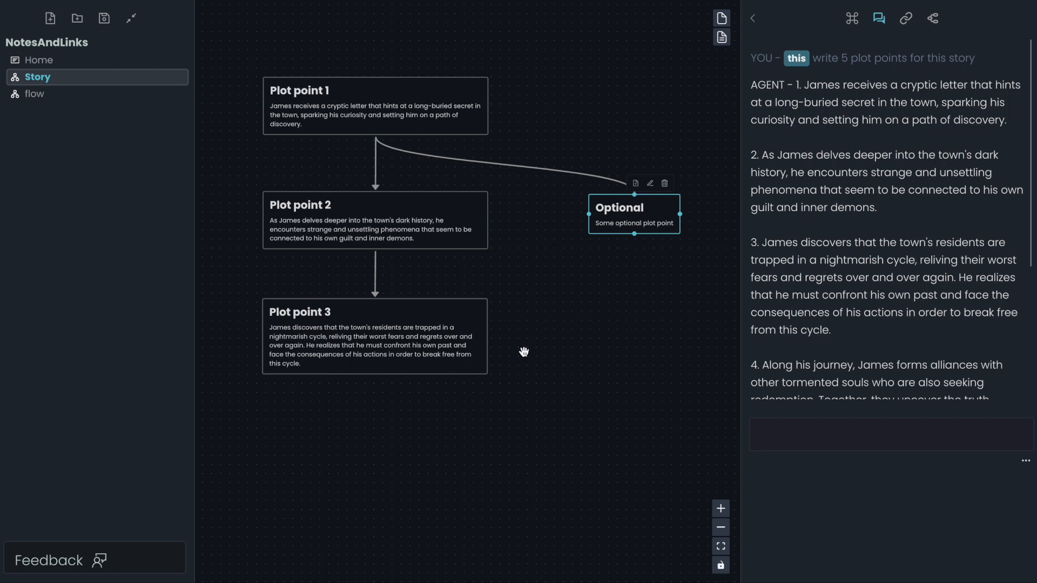
left_click(557, 313)
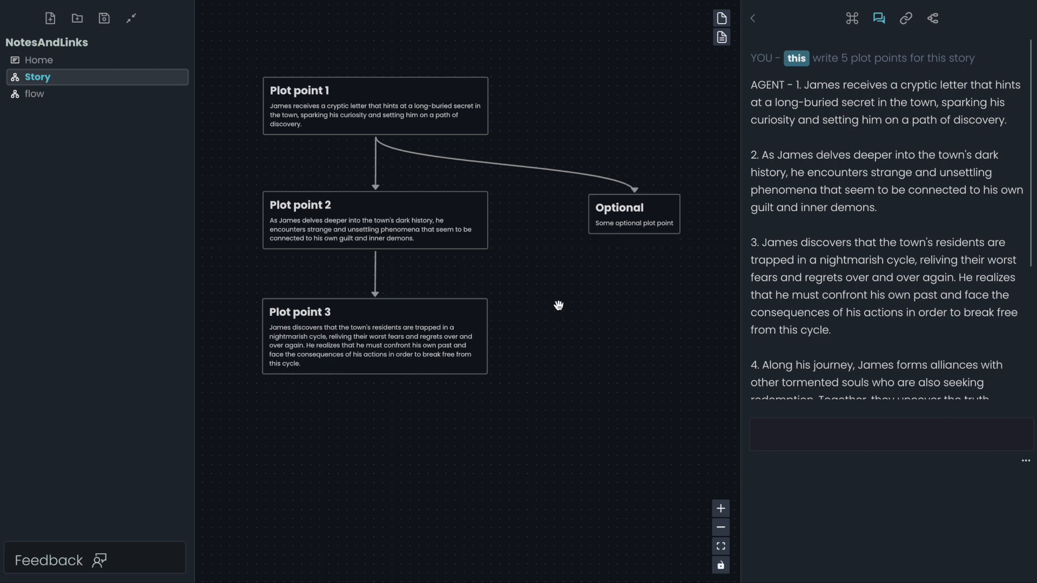
- Create a note from the Plot point 1 node, view that note, and return to the Story flow
left_click(404, 105)
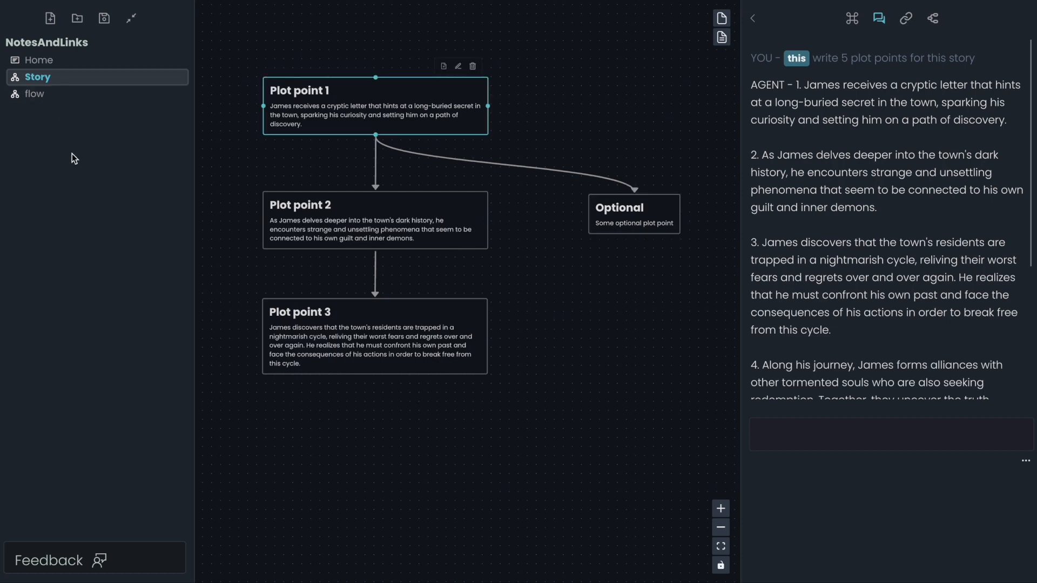
left_click(444, 66)
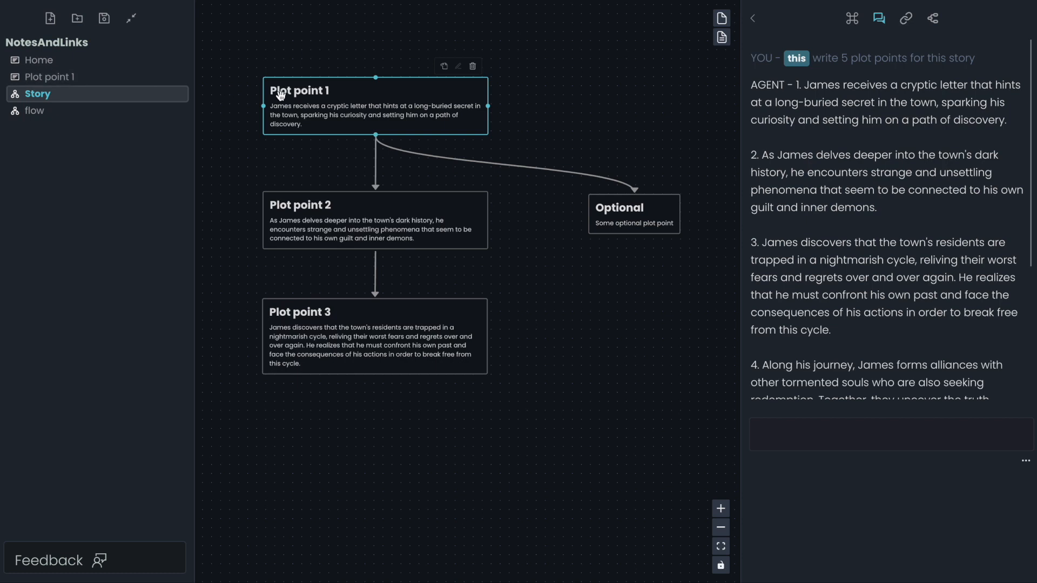
left_click(123, 80)
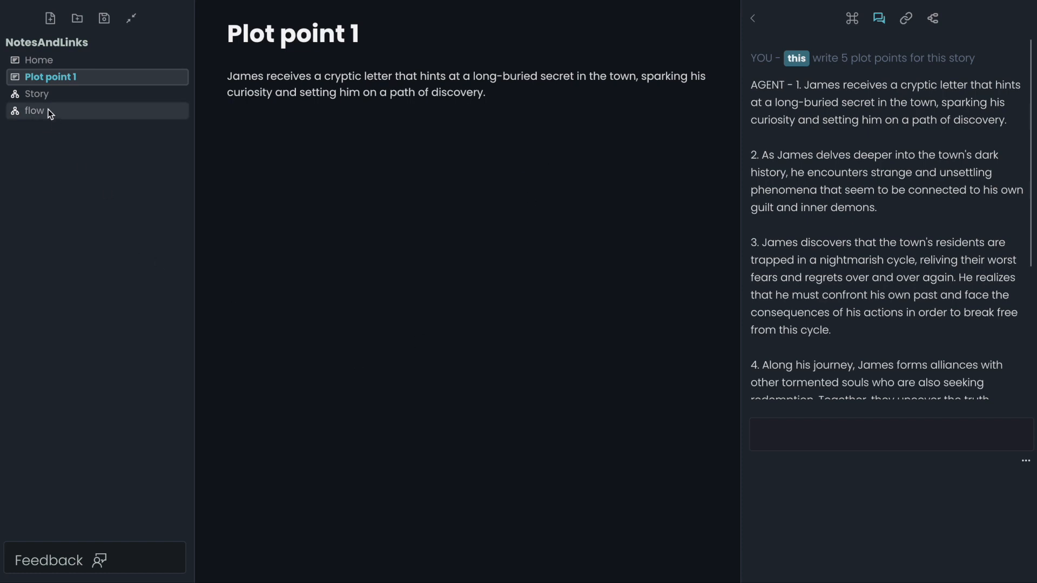
left_click(42, 96)
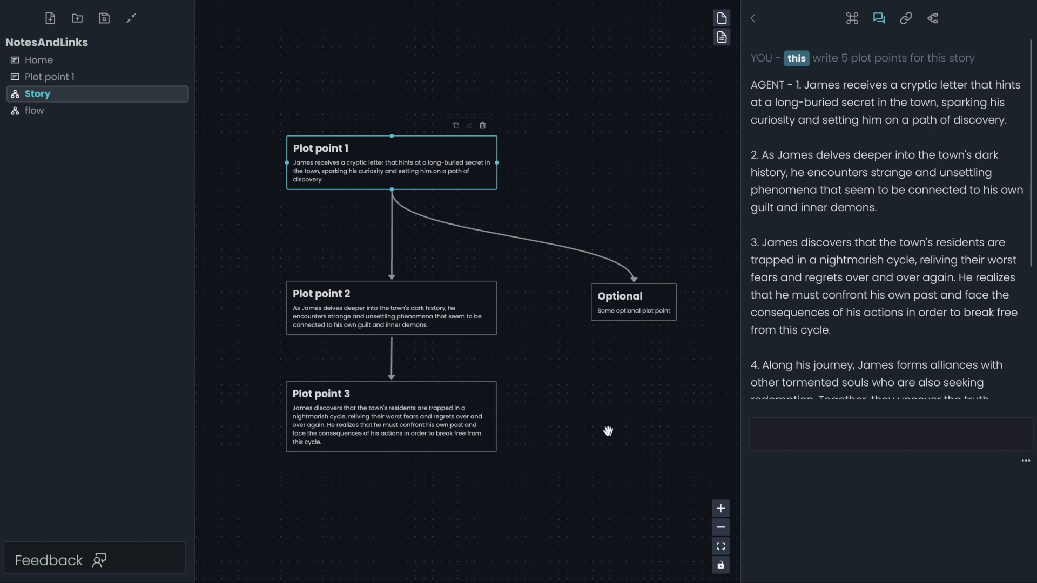
left_click(795, 439)
type("/t")
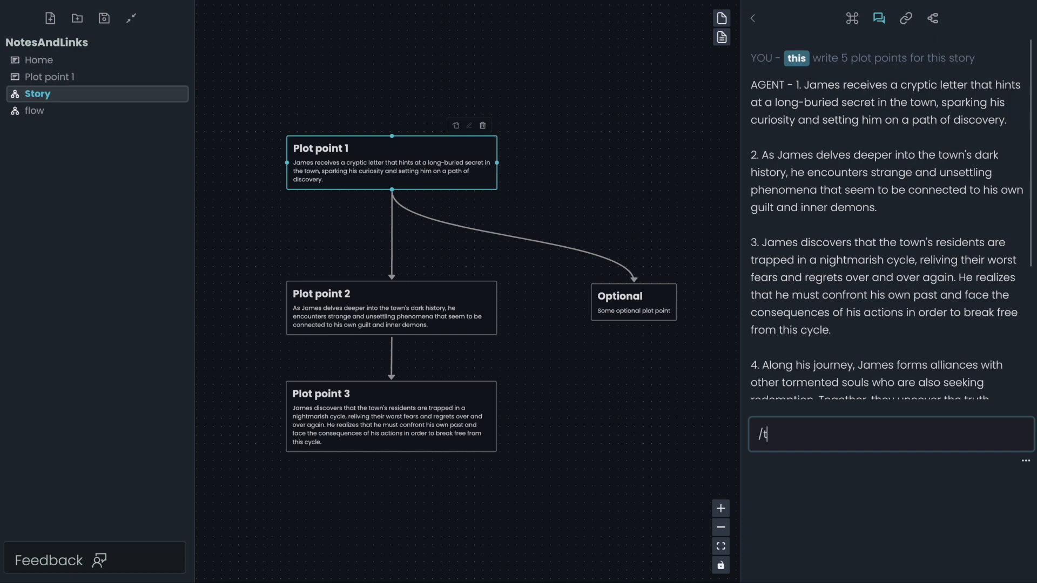
key("BackSpace")
key("BackSpace")
scroll(844, 151, "down", 1)
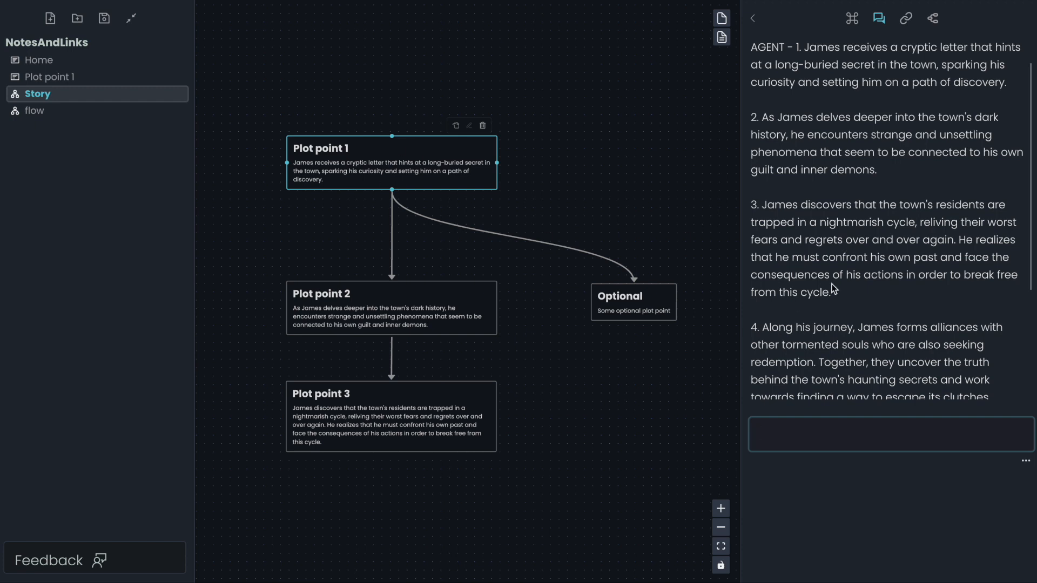
scroll(820, 238, "up", 1)
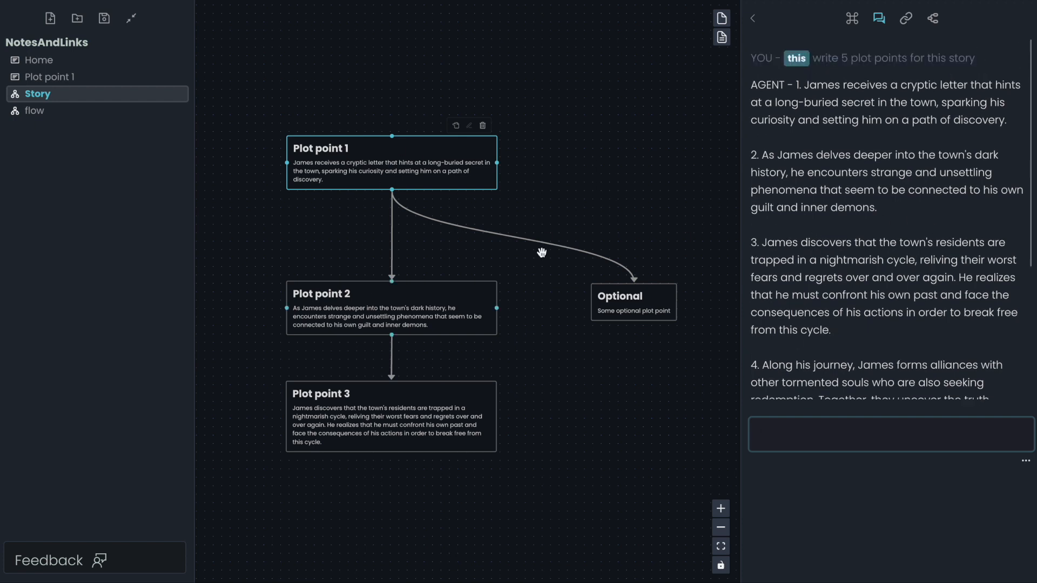